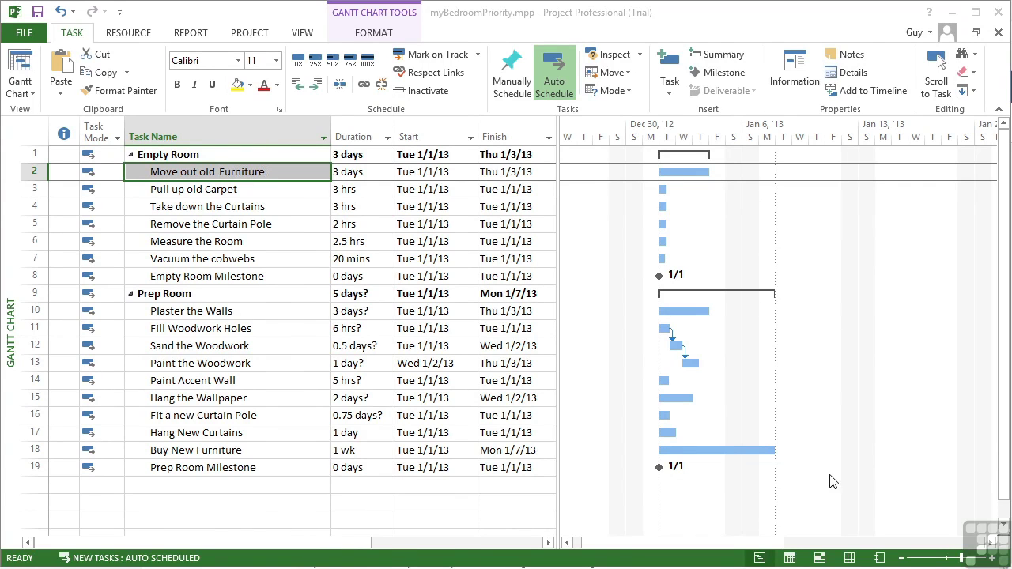
key("ctrl+Down")
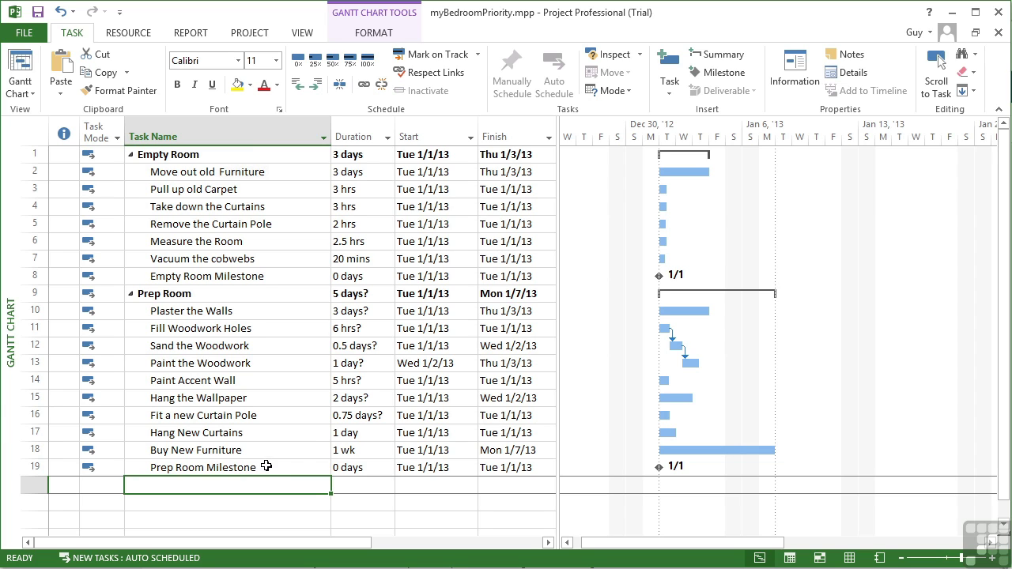
double_click(208, 244)
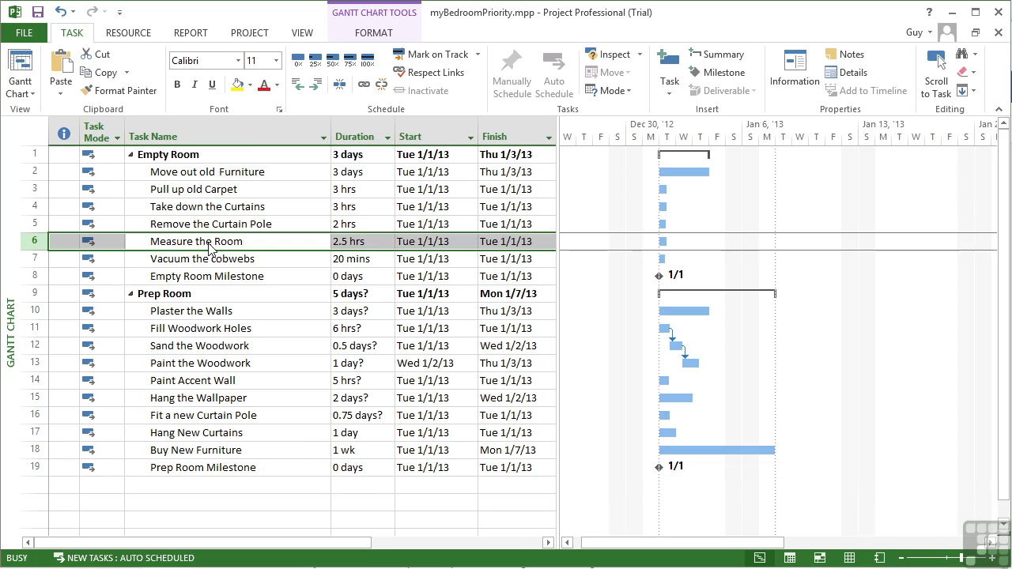
left_click(283, 162)
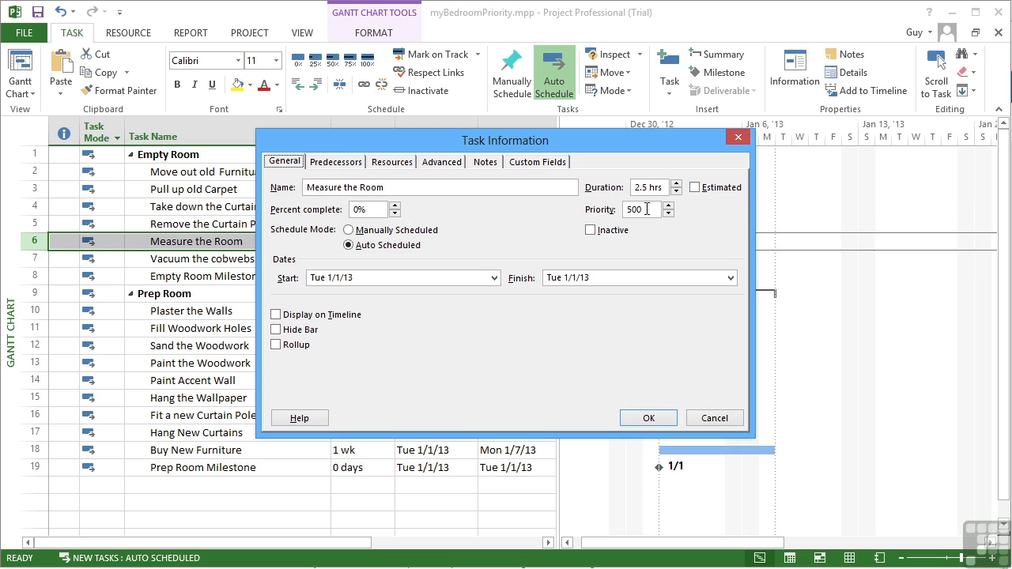
left_click(668, 213)
left_click(668, 207)
left_click(668, 207)
left_click(668, 207)
left_click(669, 207)
left_click(669, 208)
left_click(669, 207)
left_click(669, 207)
left_click(669, 207)
left_click(641, 213)
left_click(715, 422)
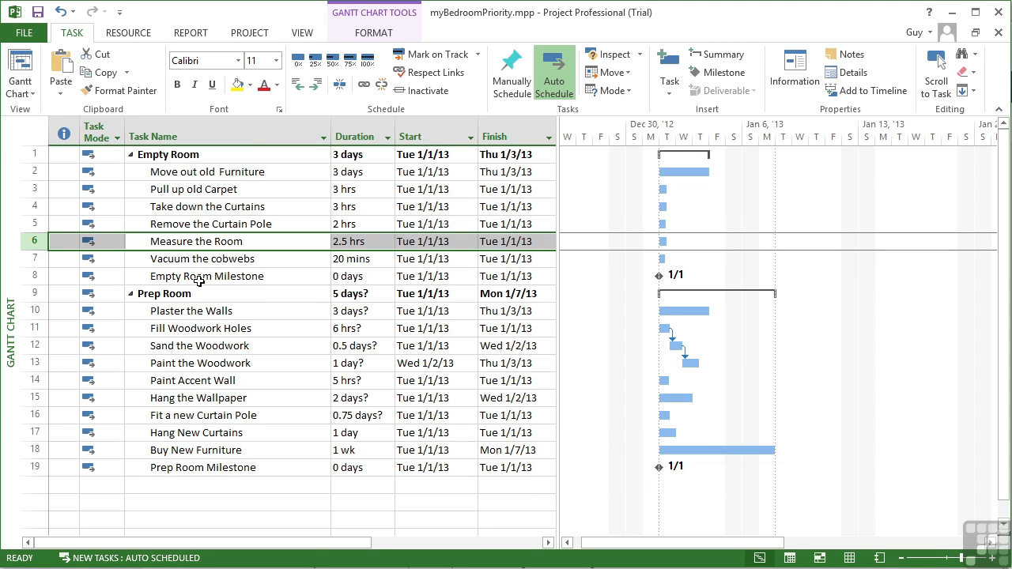
Set the priority of Measure the Room, Sand the Woodwork, Hang the Wallpaper and Hang New Curtains to 600 in one operation
left_click(35, 346, "ctrl")
left_click(35, 397, "ctrl")
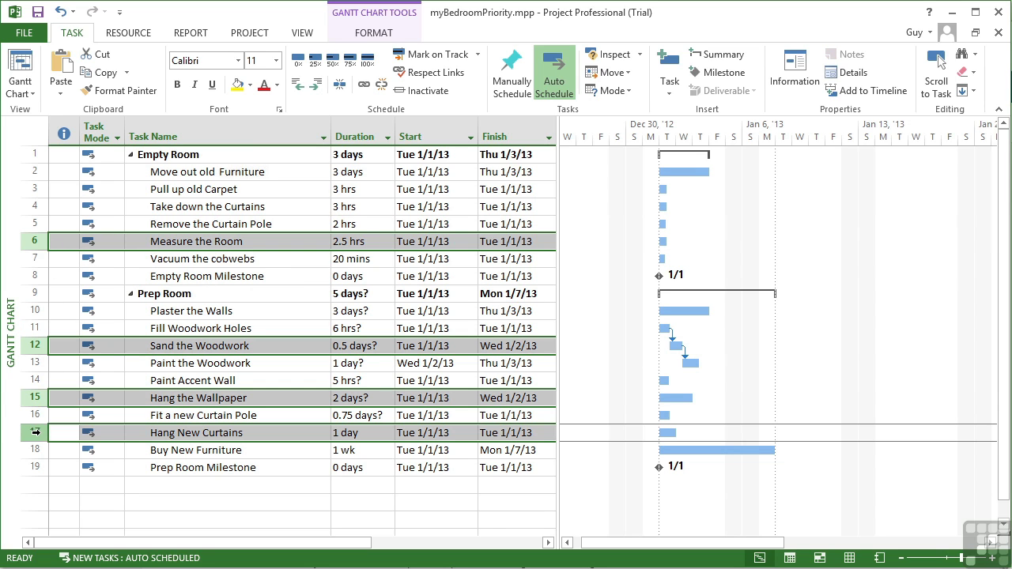
left_click(34, 433, "ctrl")
left_click(789, 71)
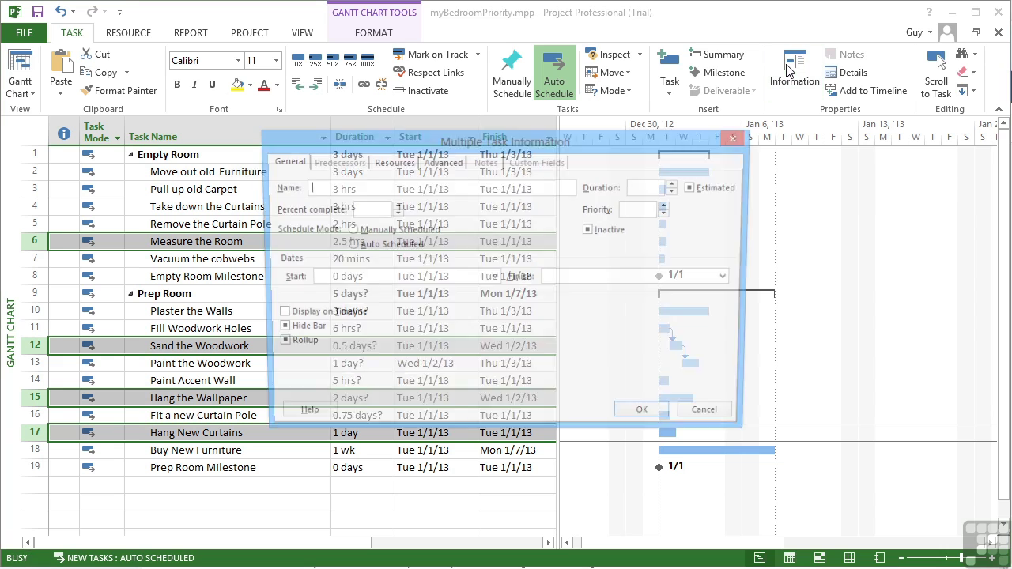
left_click(637, 210)
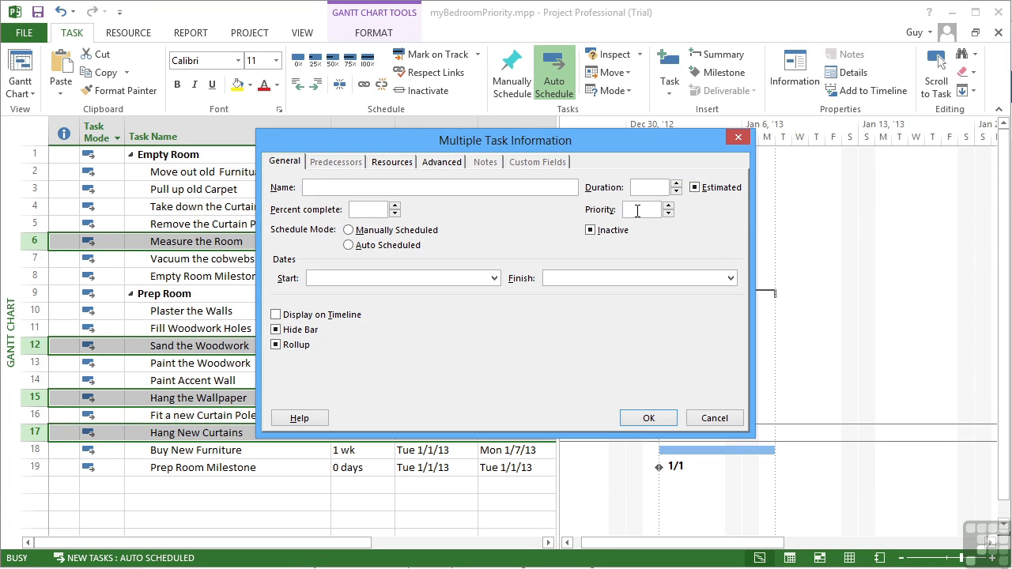
type("600")
left_click(648, 419)
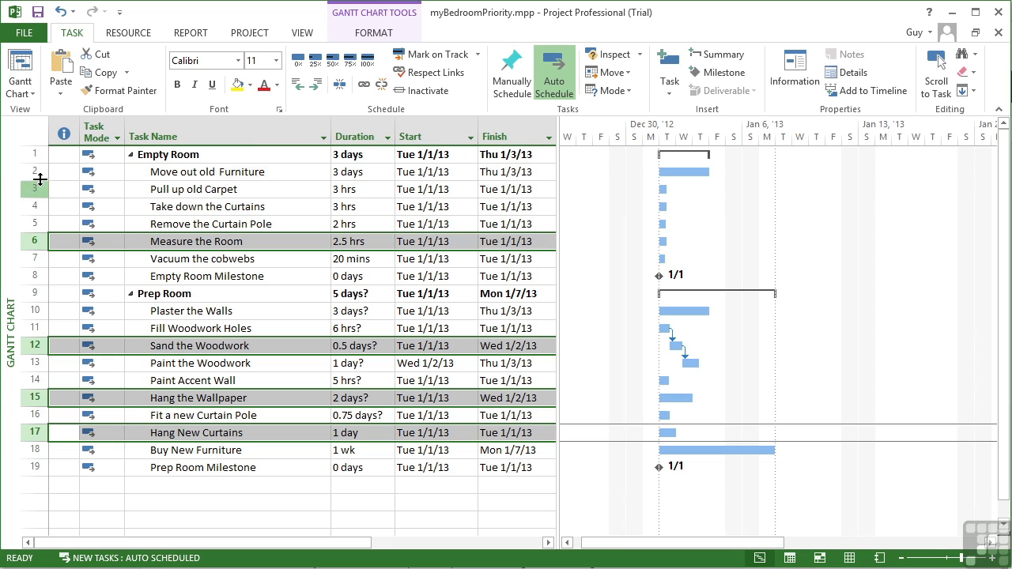
Set the priority of the four tasks from Move out old Furniture through Remove the Curtain Pole to 350 together
left_click_drag(36, 172, 33, 224)
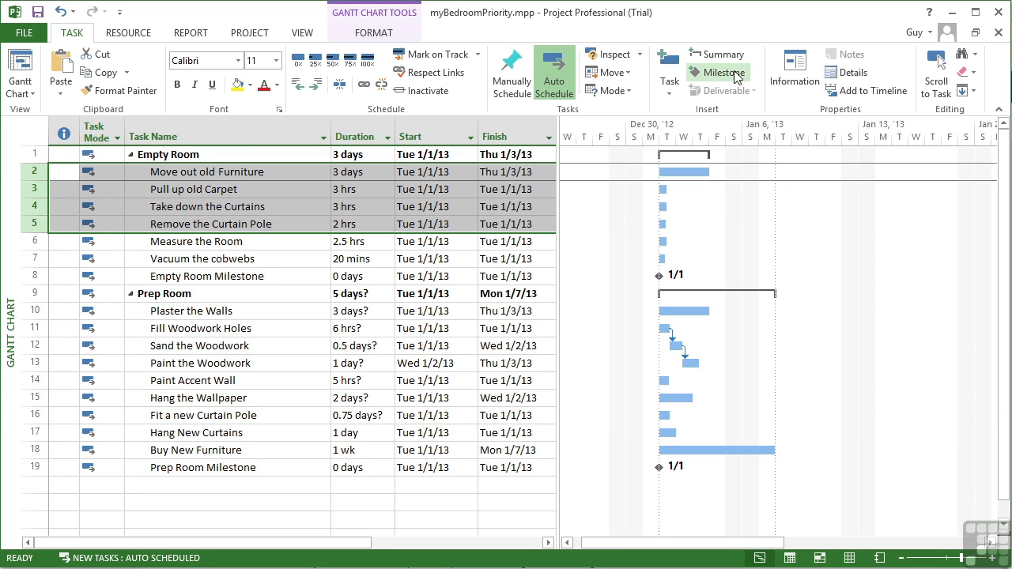
left_click(795, 72)
left_click(634, 209)
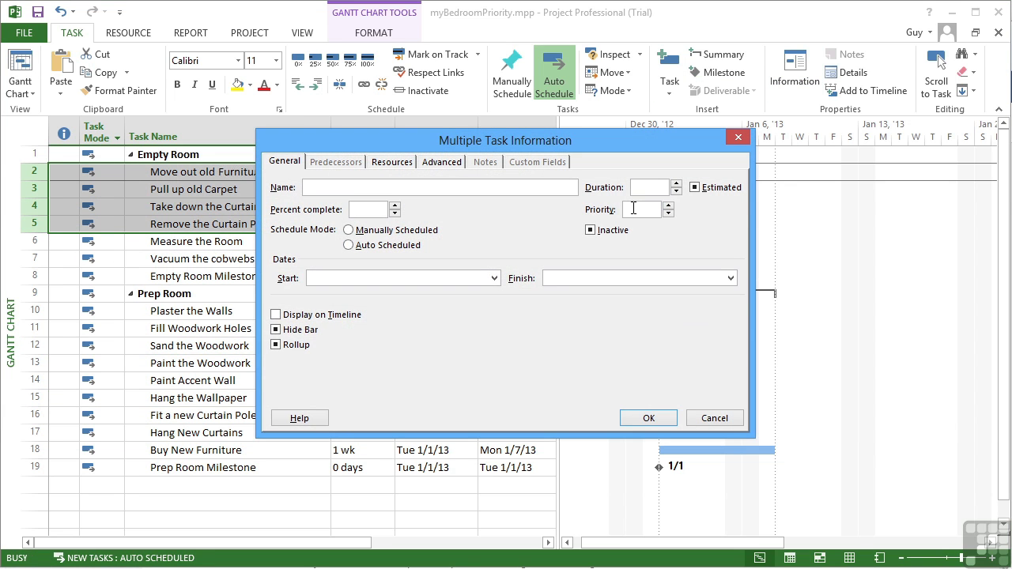
type("350")
left_click(660, 419)
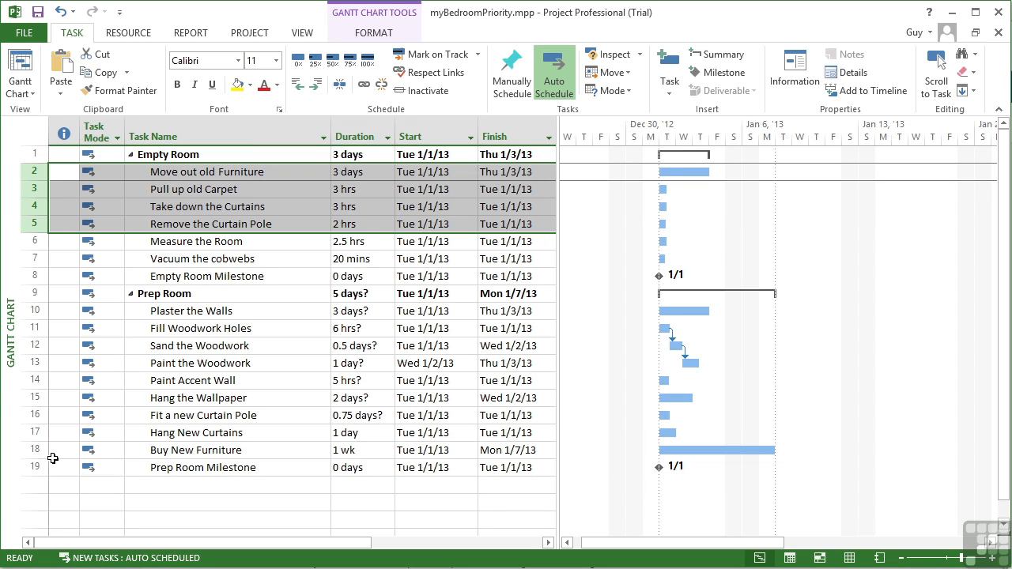
Raise the priority of the Hang New Curtains task to 800 in its task information
double_click(32, 434)
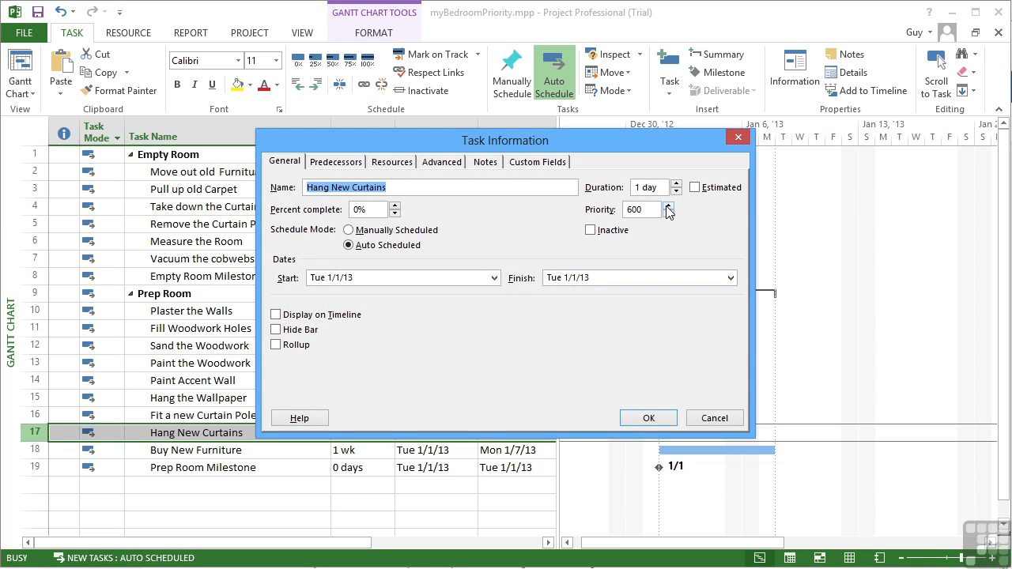
left_click_drag(668, 206, 668, 209)
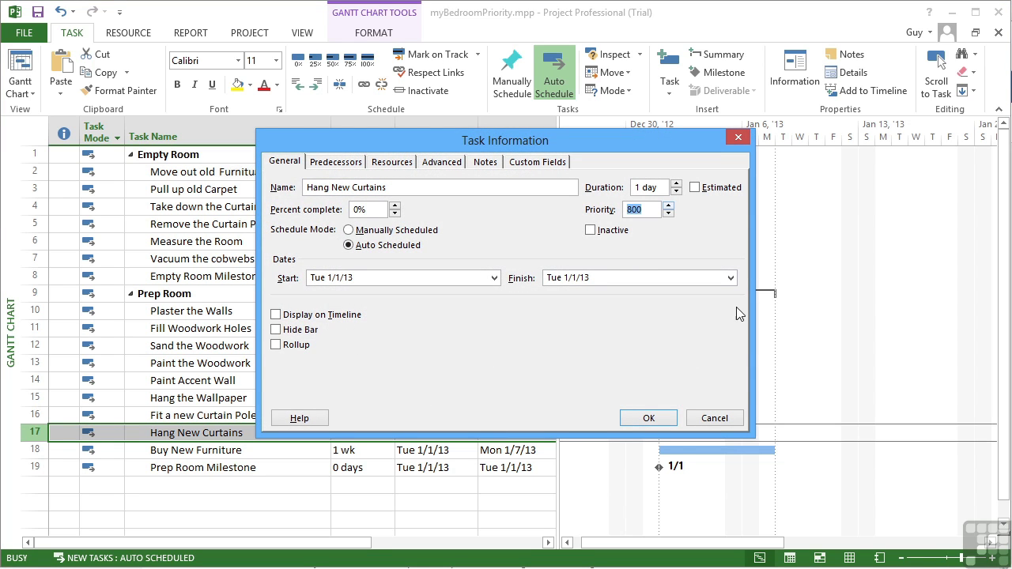
left_click(645, 419)
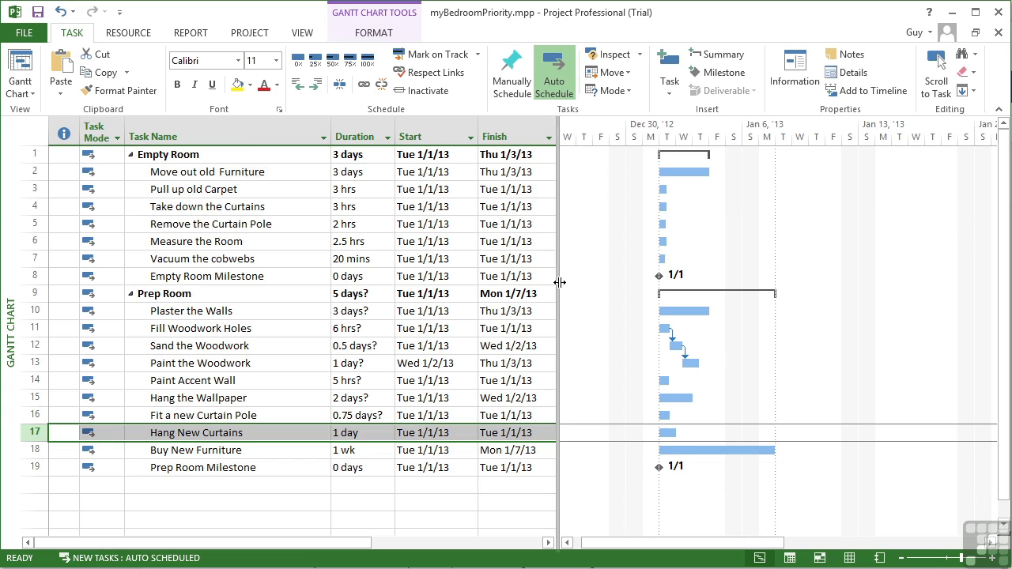
Widen the task table to show the Predecessors column and insert a Priority column in front of it
left_click_drag(558, 283, 705, 282)
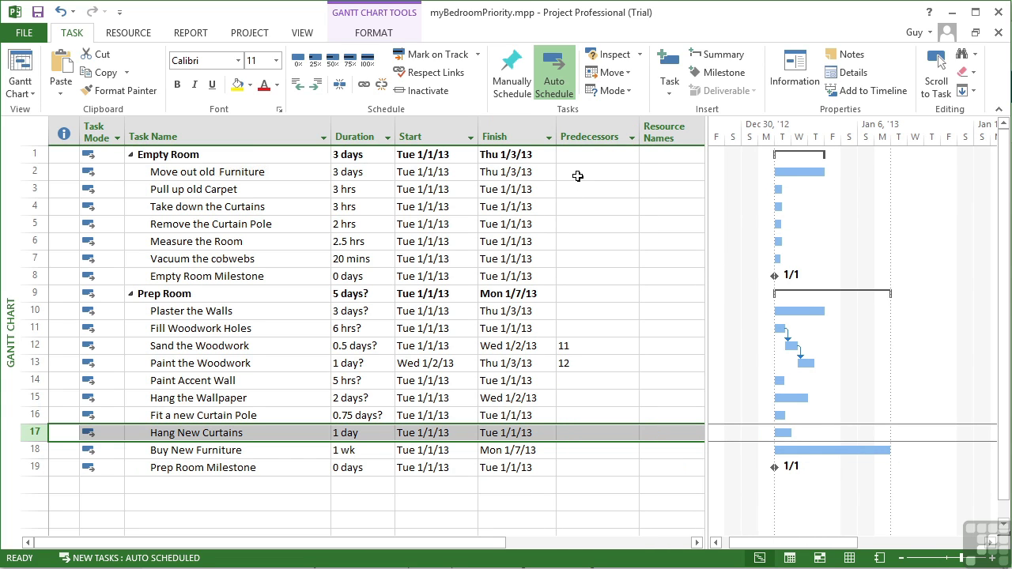
right_click(596, 134)
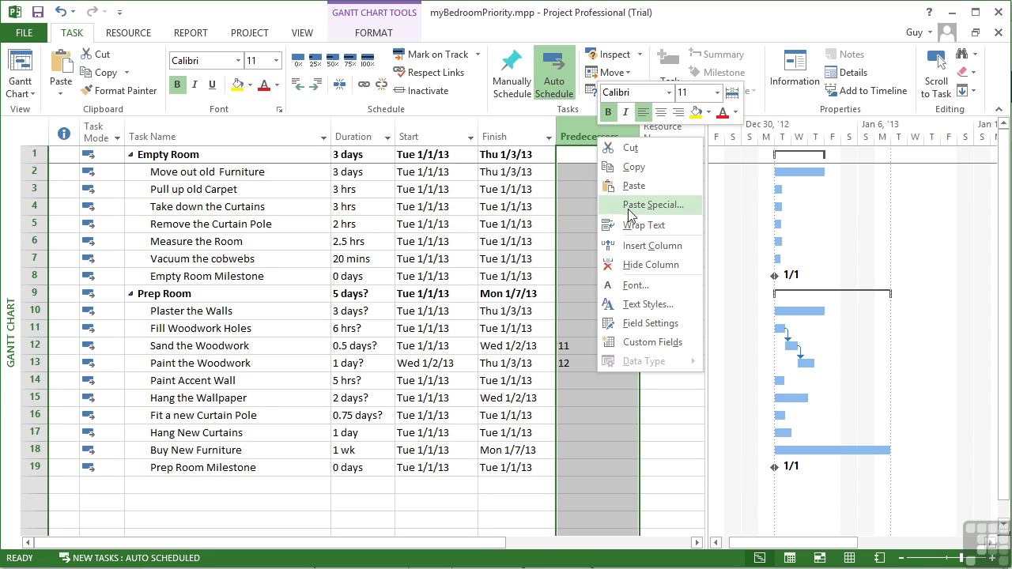
left_click(641, 245)
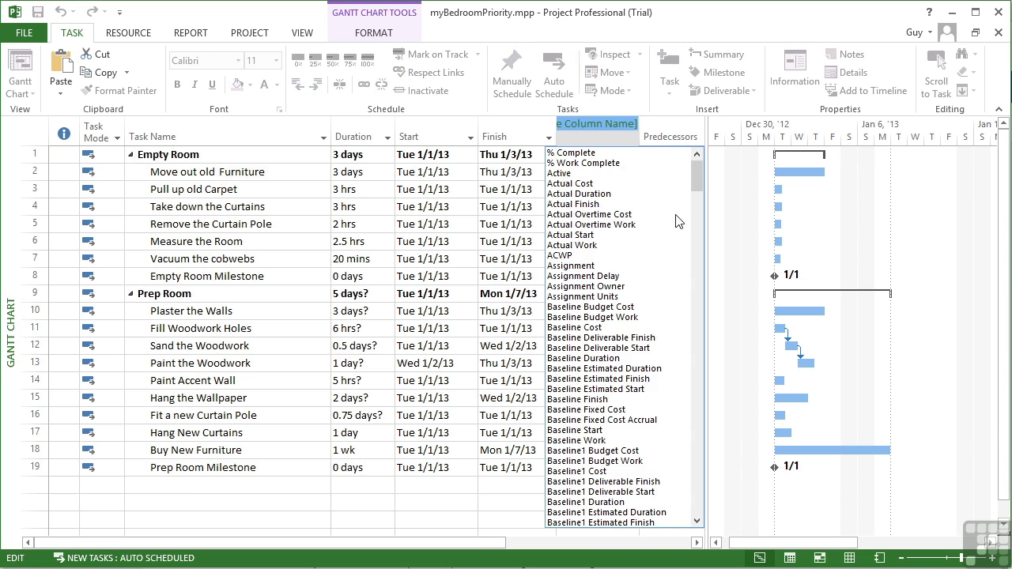
left_click_drag(695, 180, 693, 415)
type("peak")
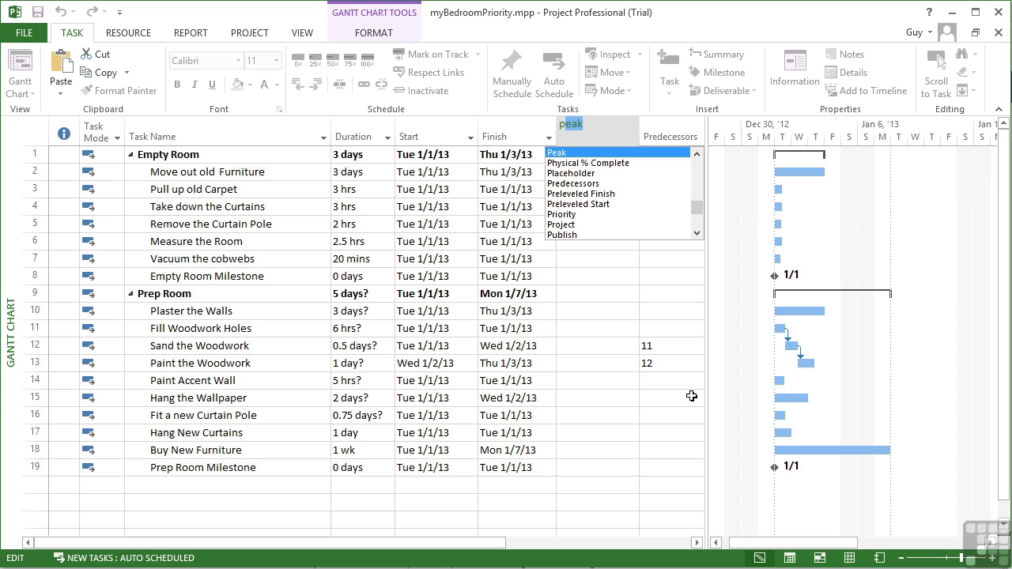
left_click(571, 215)
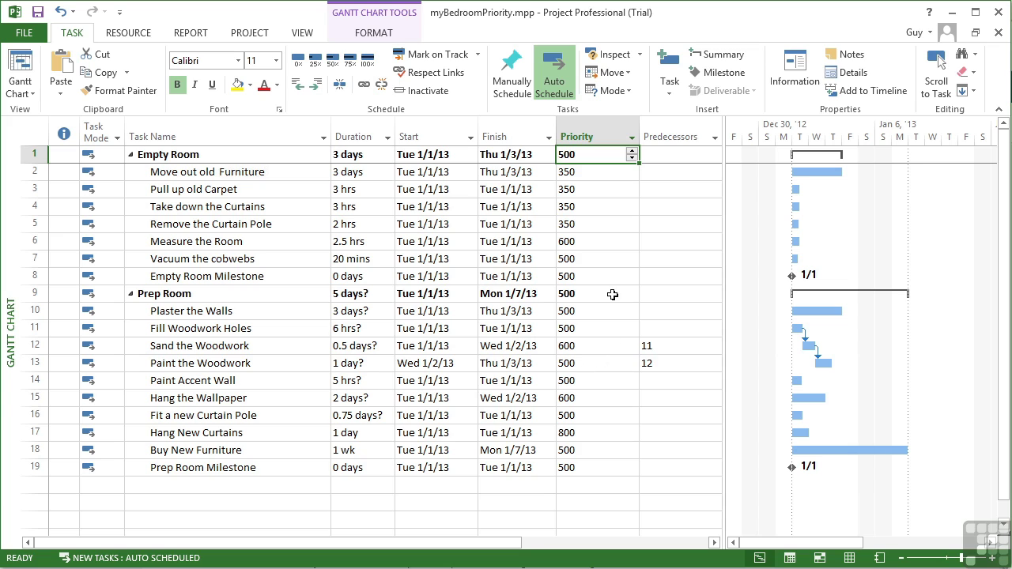
In the Priority column, set Measure the Room to 900 and Take down the Curtains to 200
left_click(587, 241)
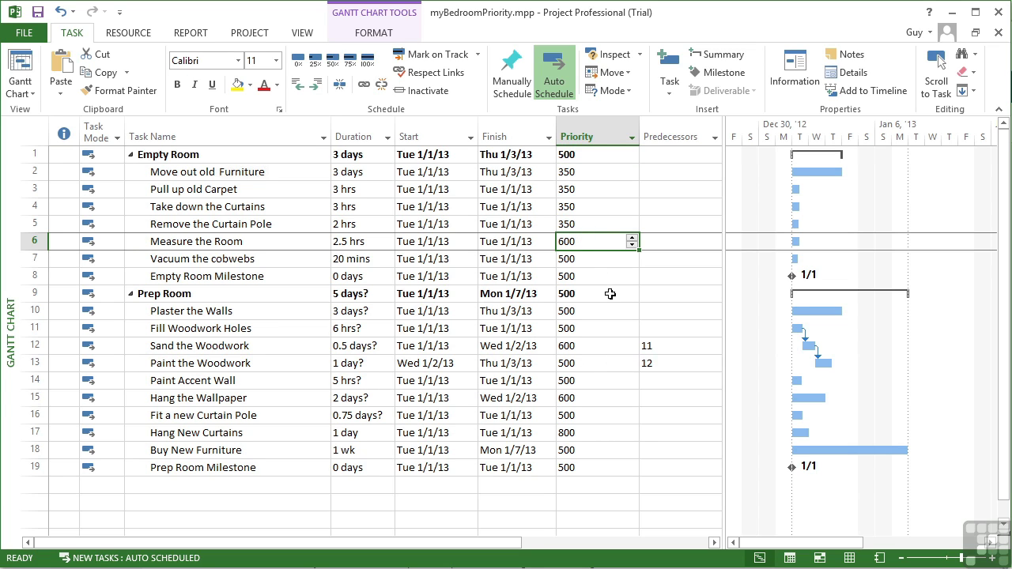
type("900")
key("Return")
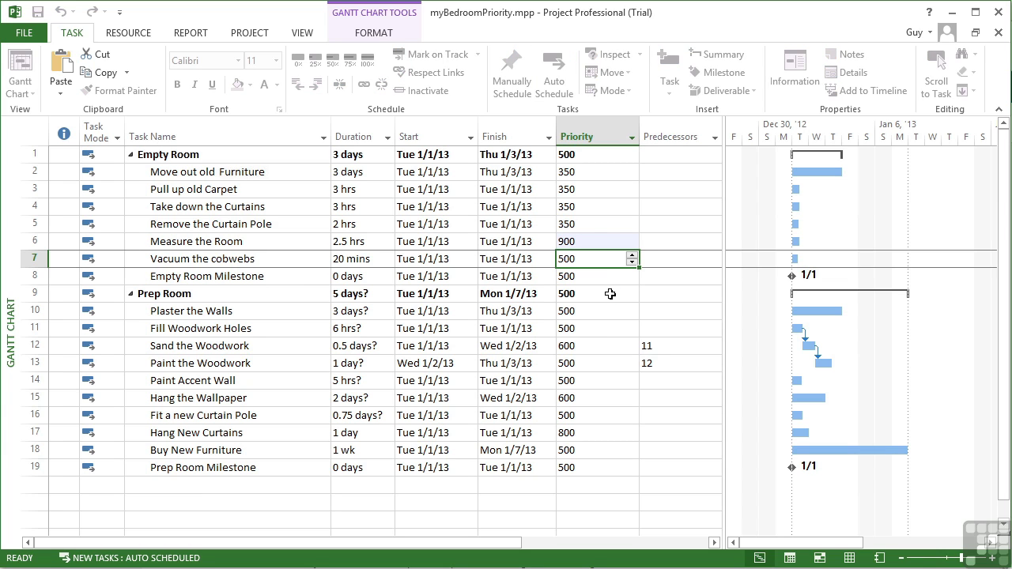
key("Up")
key("Up")
key("Up")
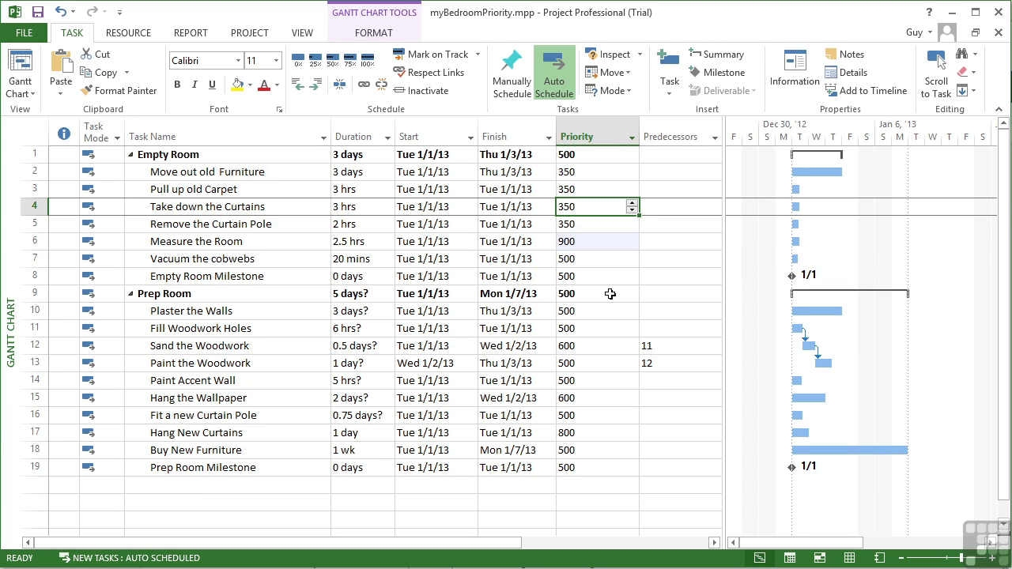
type("200")
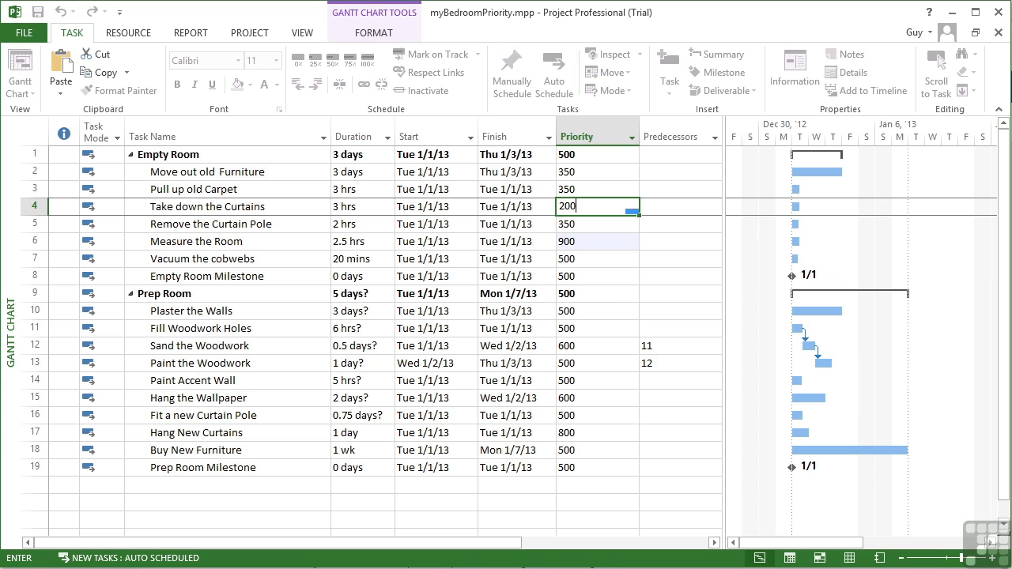
key("Return")
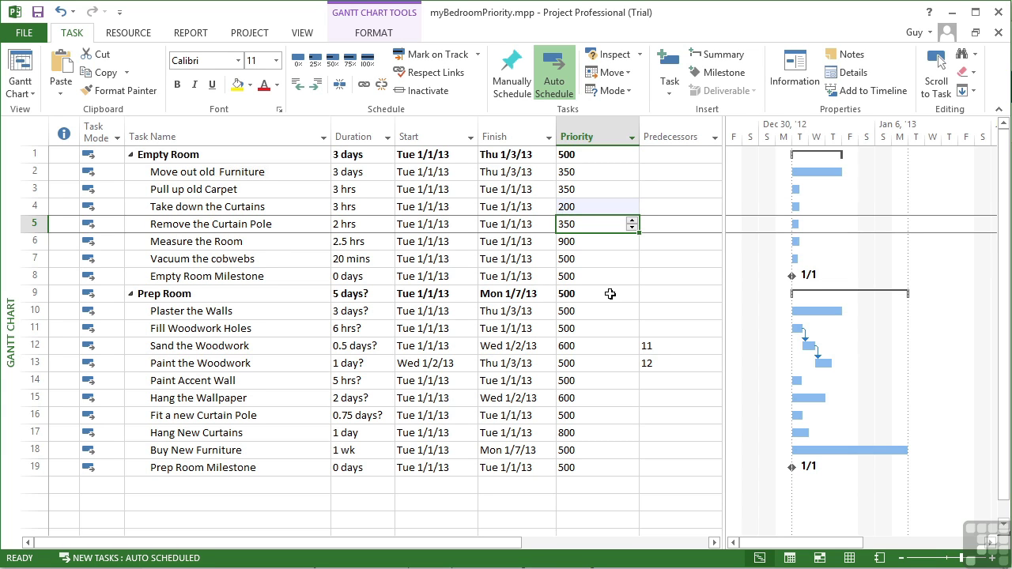
Set the priority of the summary tasks in the table: Empty Room to 700 and Prep Room to 600
key("Up")
key("Up")
key("Up")
key("Up")
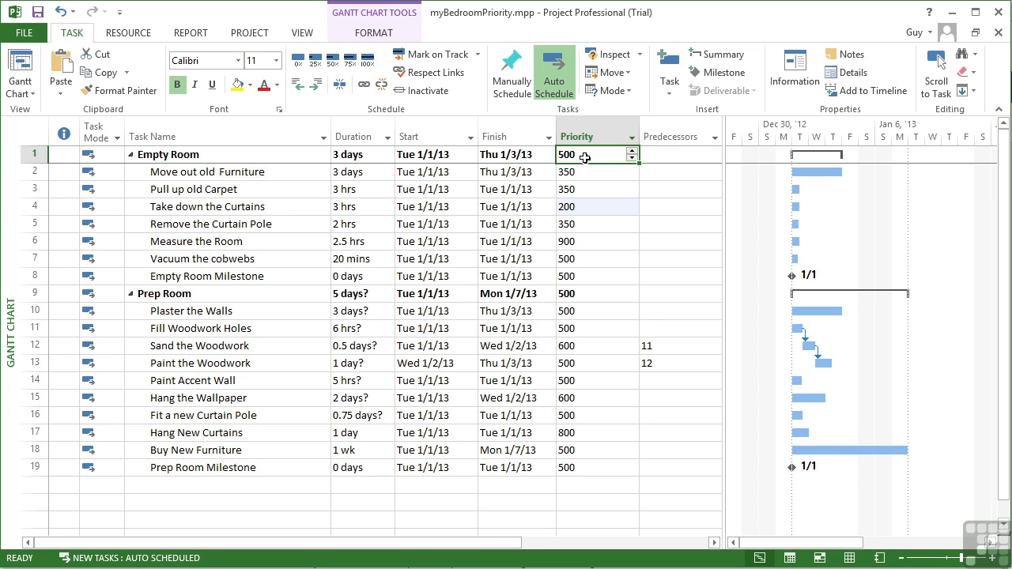
type("700")
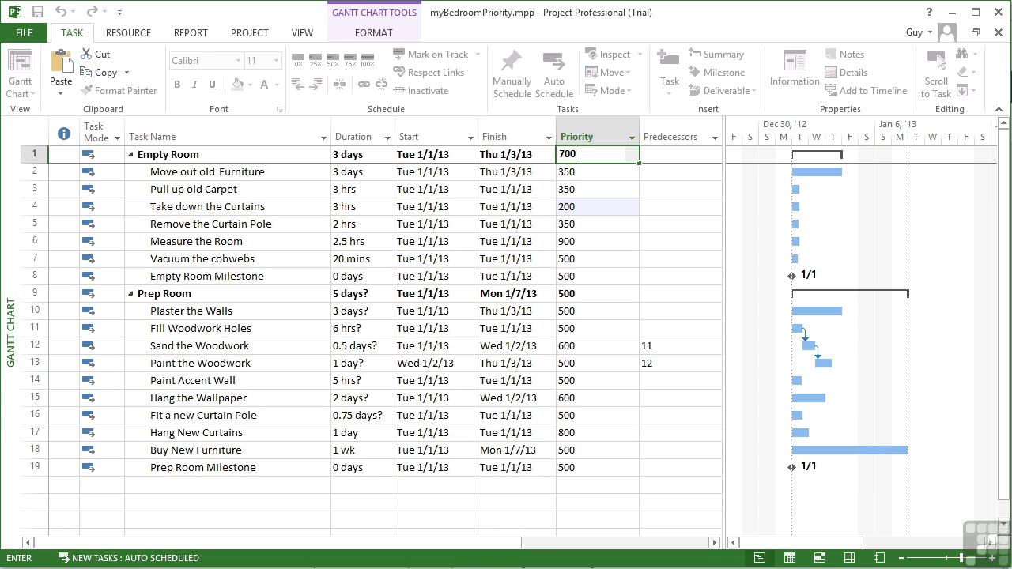
key("Return")
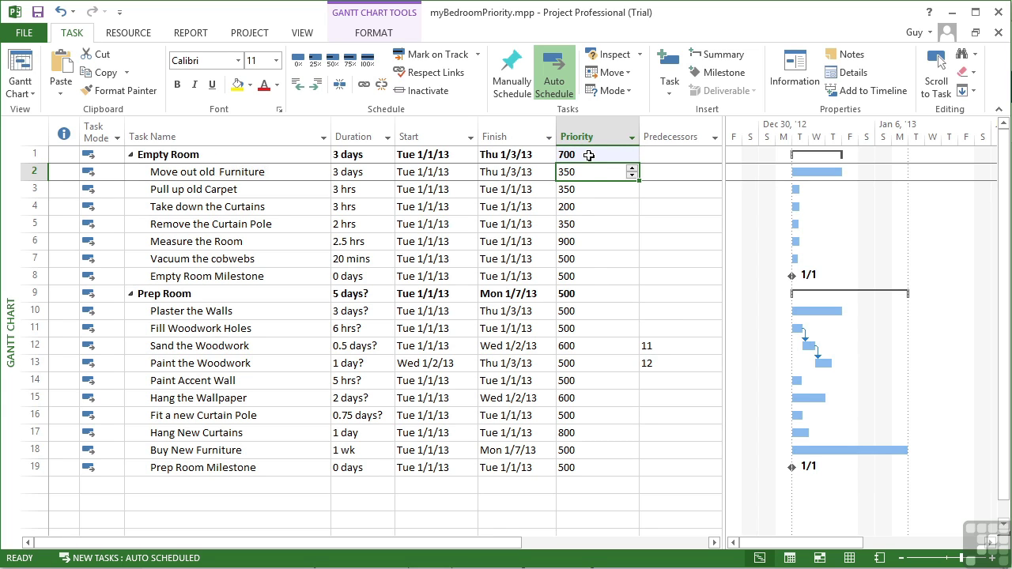
left_click(590, 156)
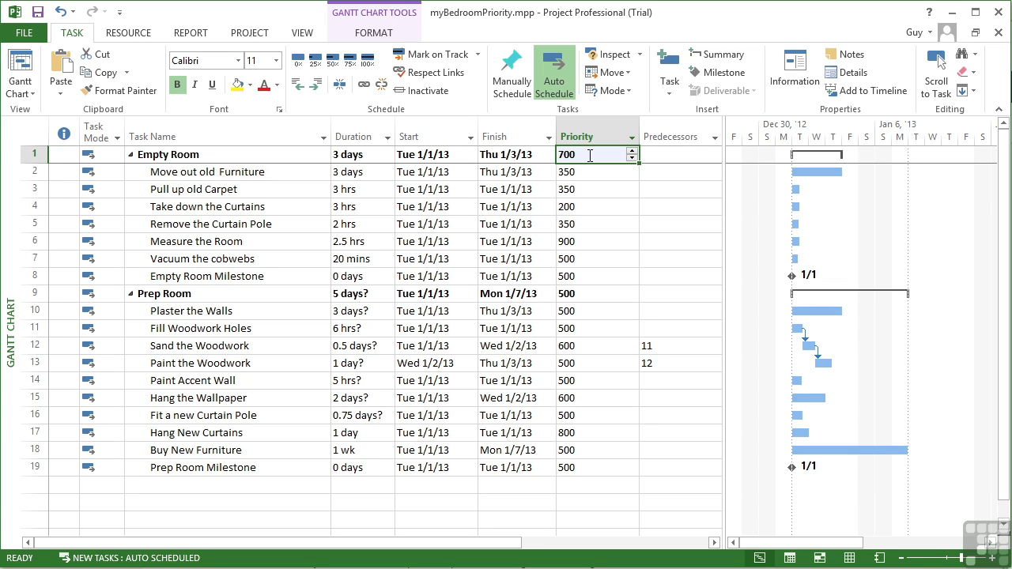
left_click(583, 295)
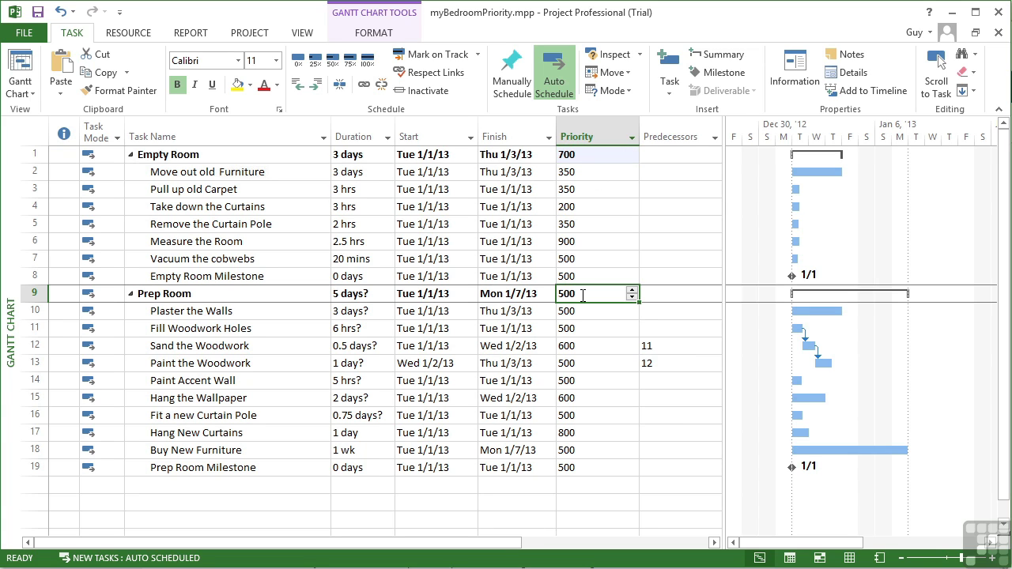
type("600")
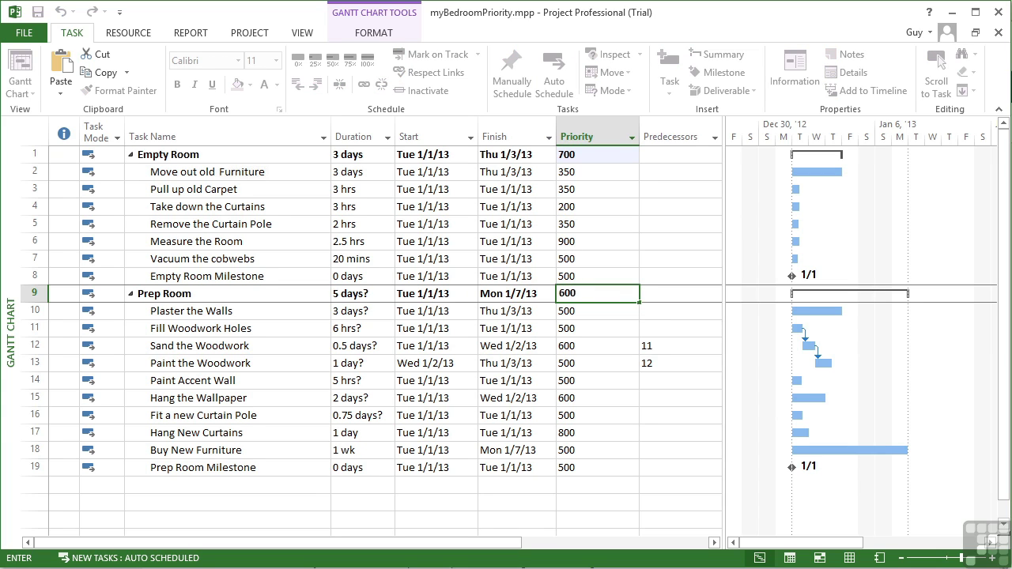
key("Return")
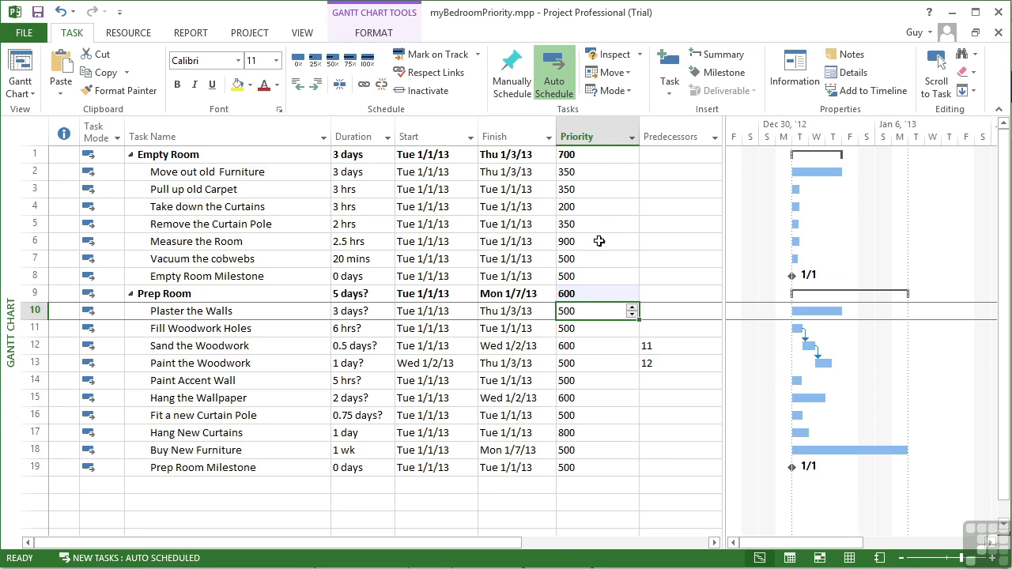
Hide the Priority column in the task table
right_click(599, 136)
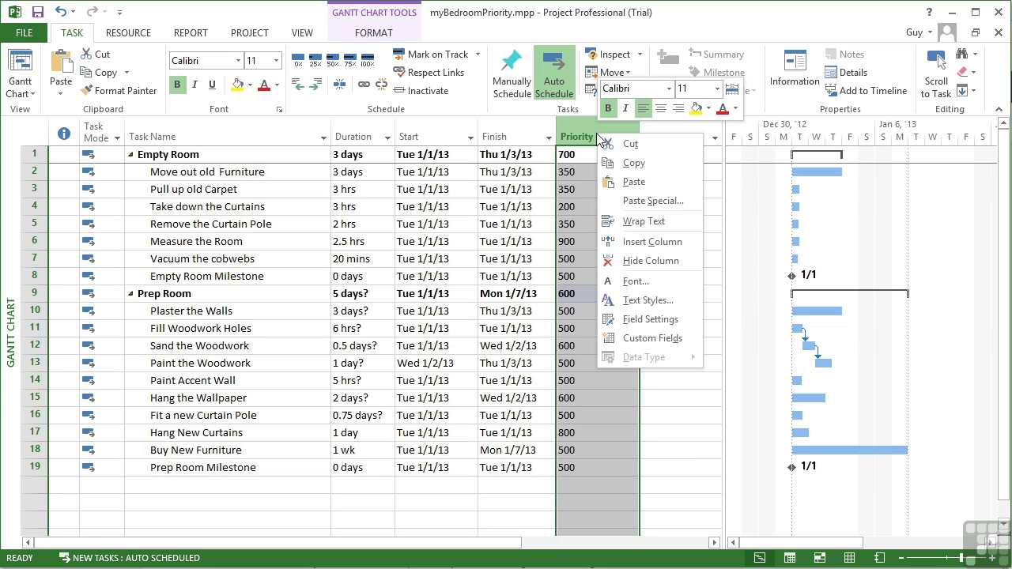
left_click(663, 264)
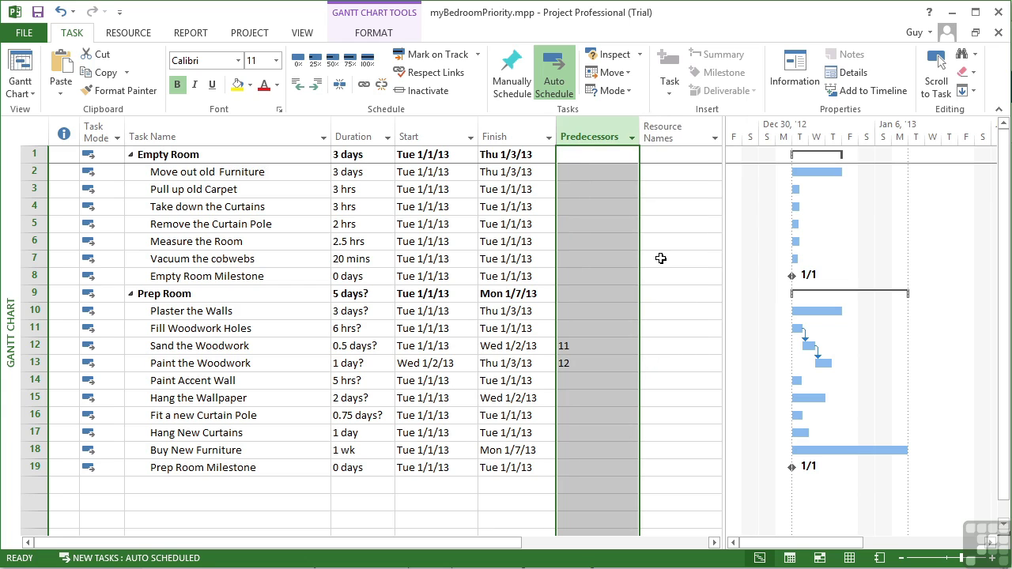